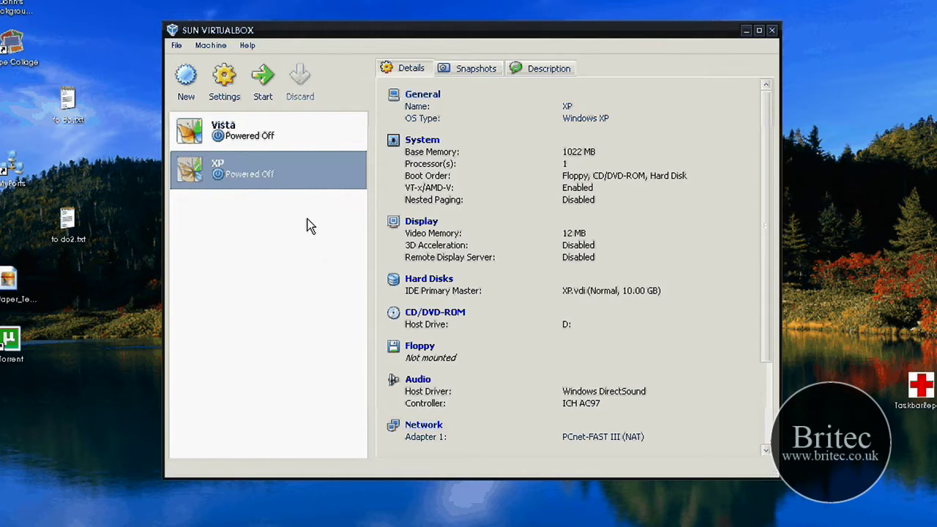
In the XP machine's CD/DVD-ROM settings, mount the Britec Recovery Console.iso image instead of the host drive
click(222, 82)
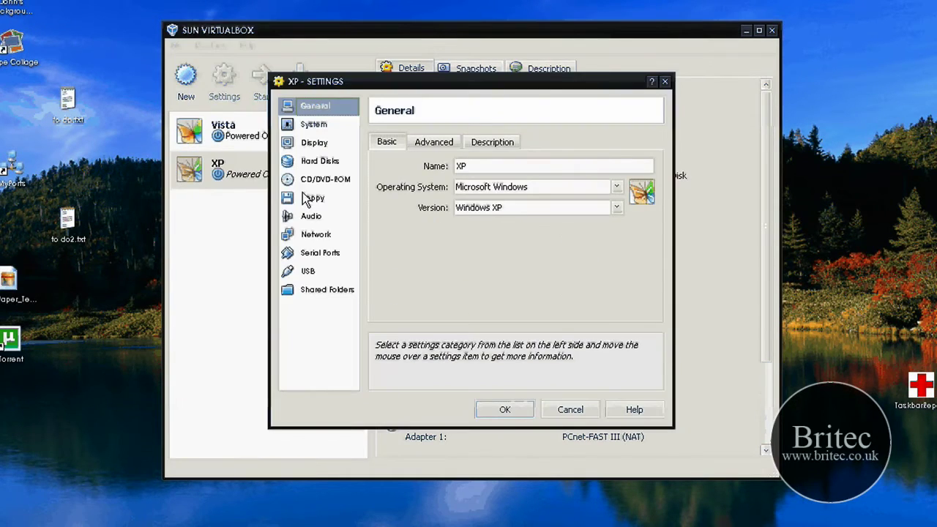
click(323, 180)
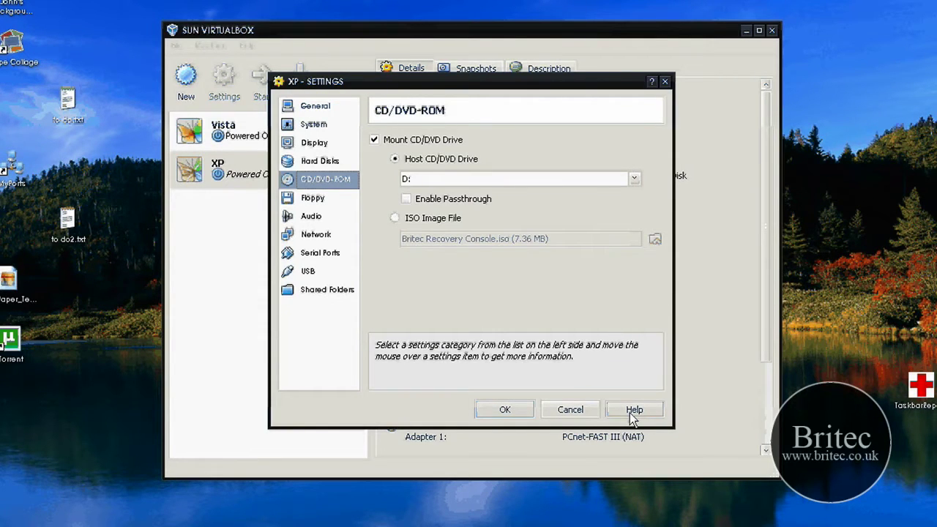
click(575, 412)
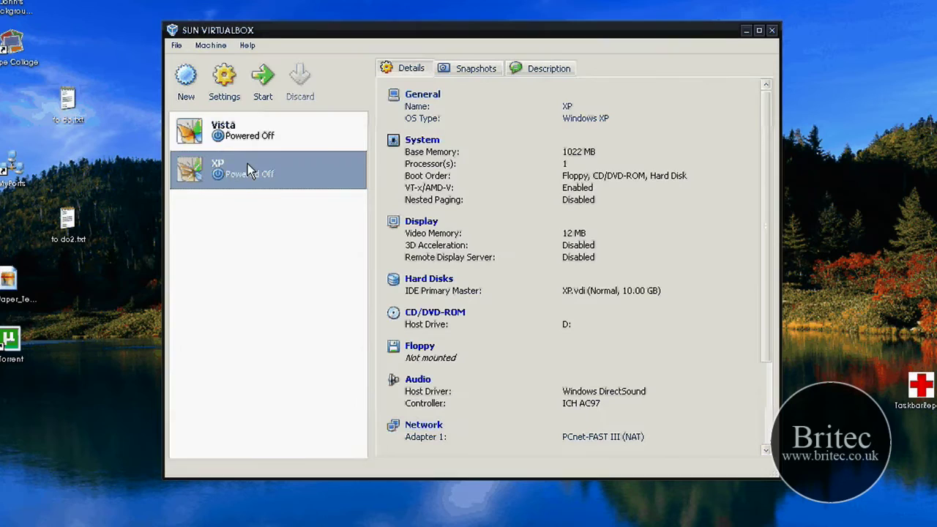
click(225, 85)
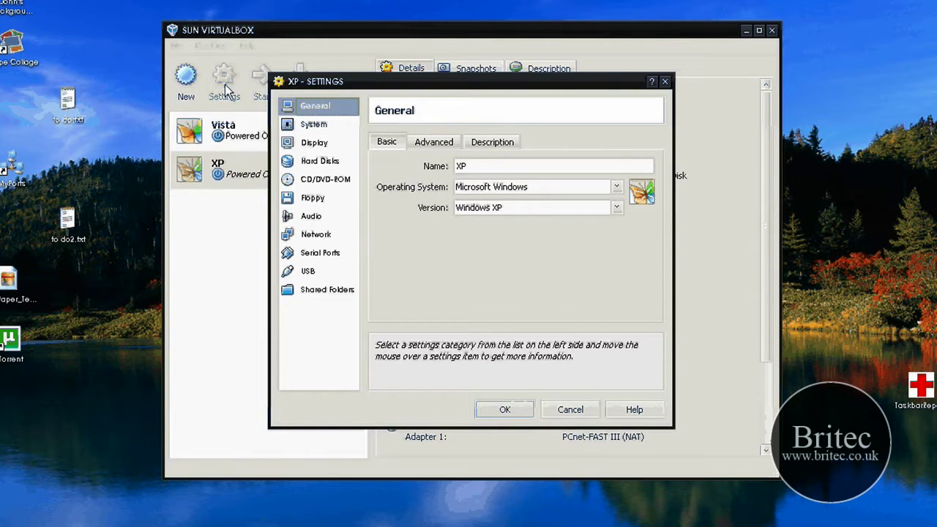
click(320, 181)
click(395, 218)
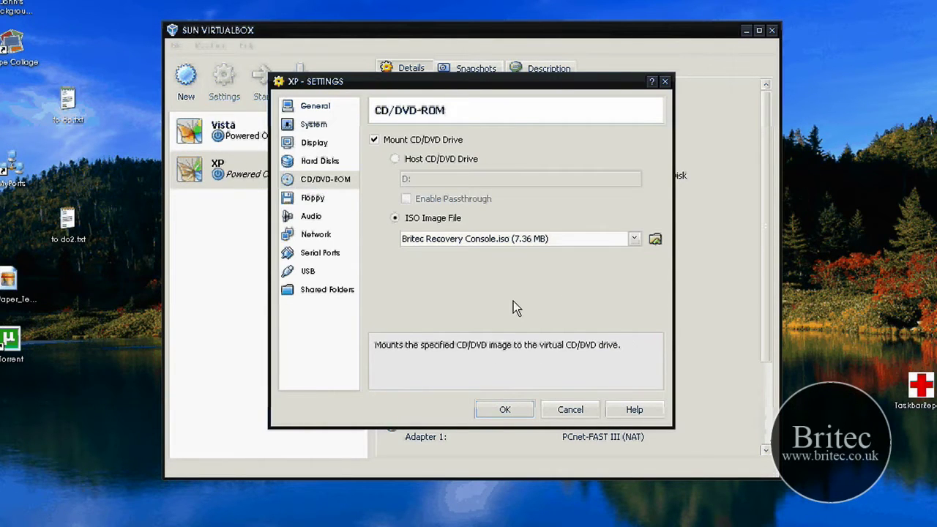
Apply the ISO setting, start the XP machine, and reposition its window while it boots
key(Return)
double_click(264, 170)
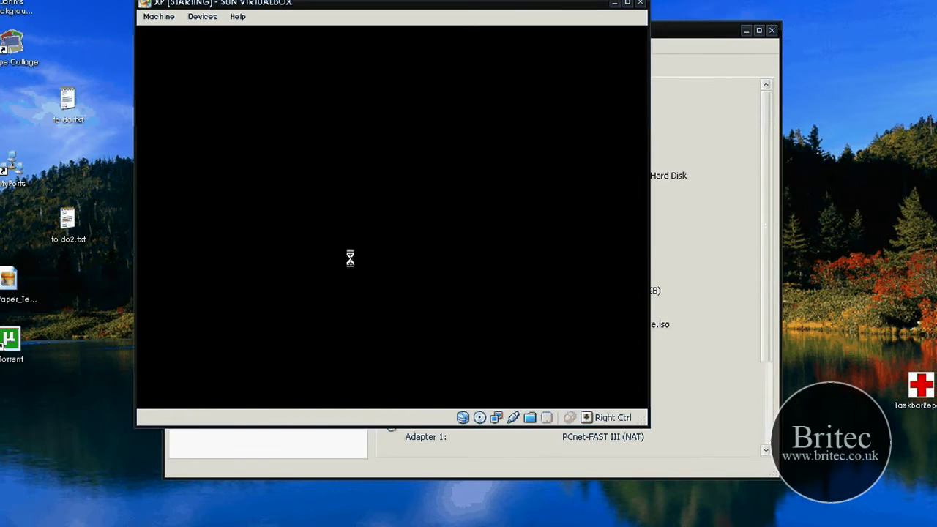
drag(327, 9, 360, 53)
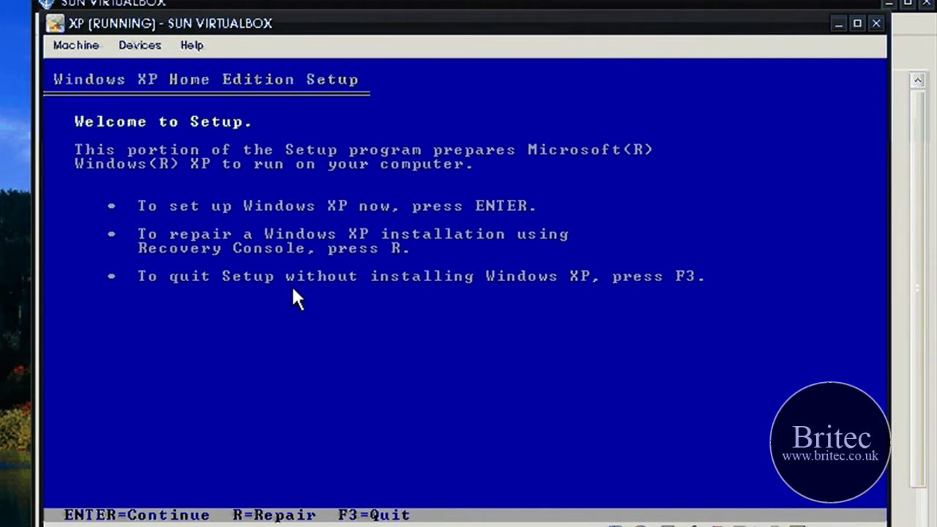
Enter the Recovery Console and log onto installation 1 (C:\WINDOWS) with an empty Administrator password
key(Return)
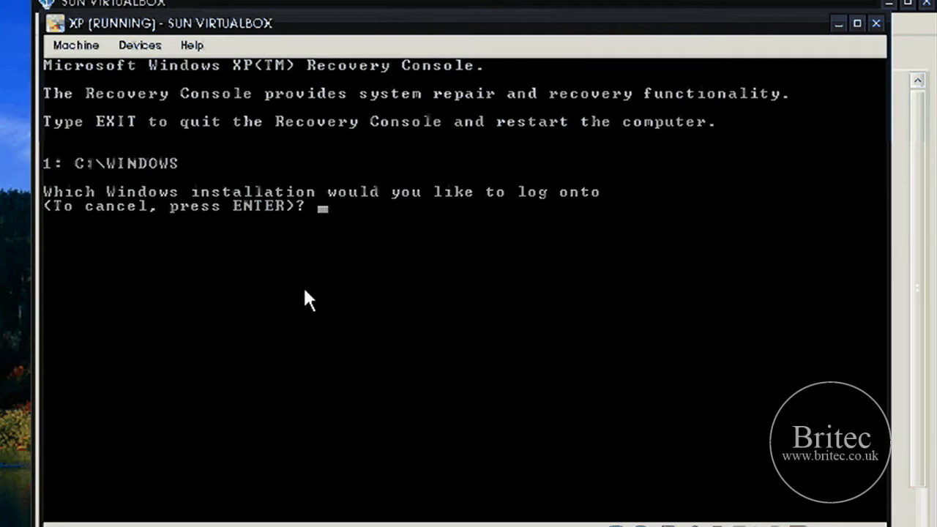
text(1)
key(Return)
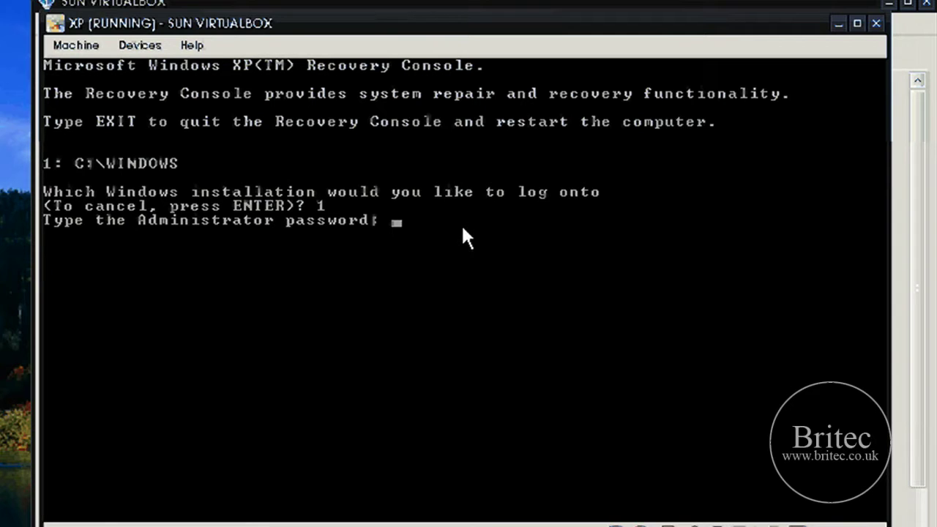
key(Return)
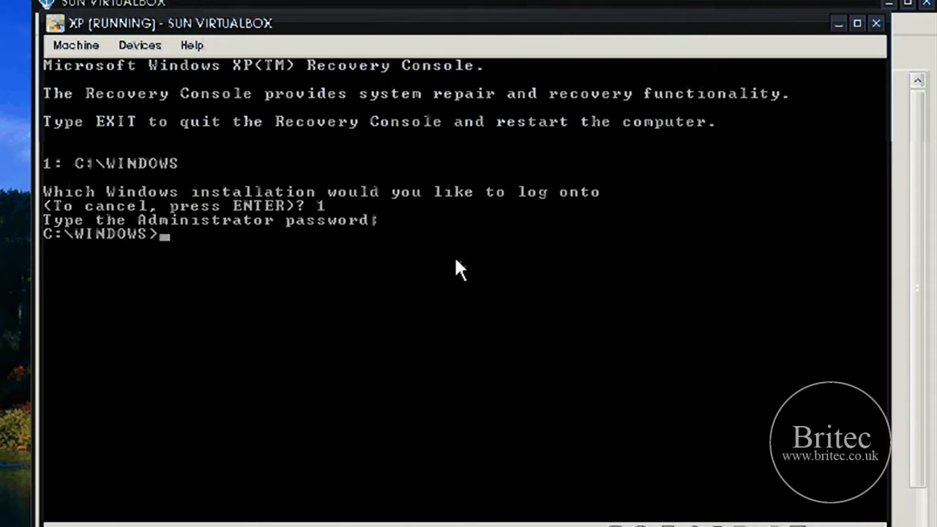
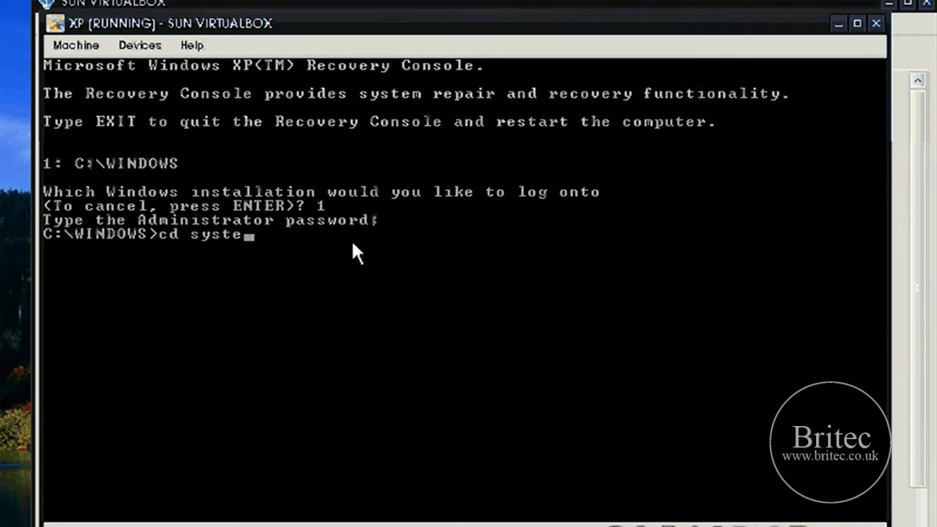
Switch into the system32 folder and enter the listsvc command
text(m32)
key(Return)
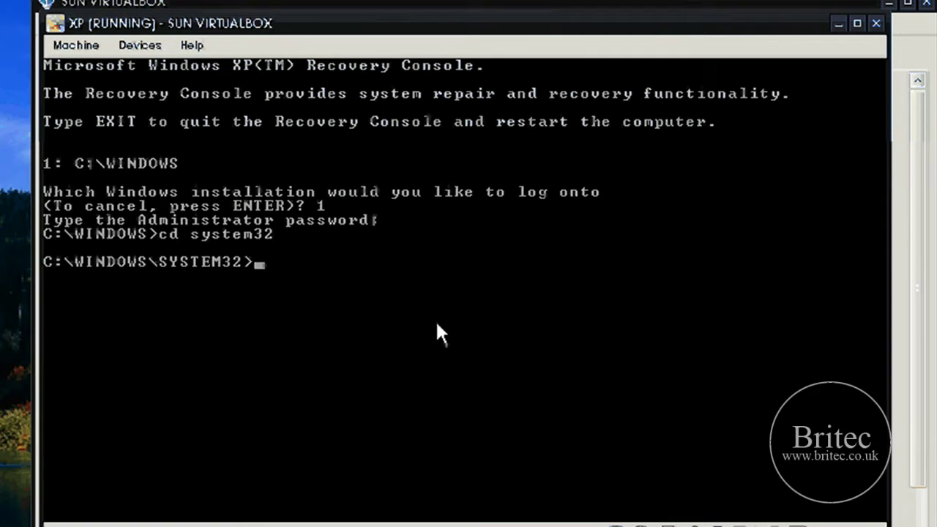
text(listsvc)
Run listsvc and page through the service list up to the entries near UPS
key(Return)
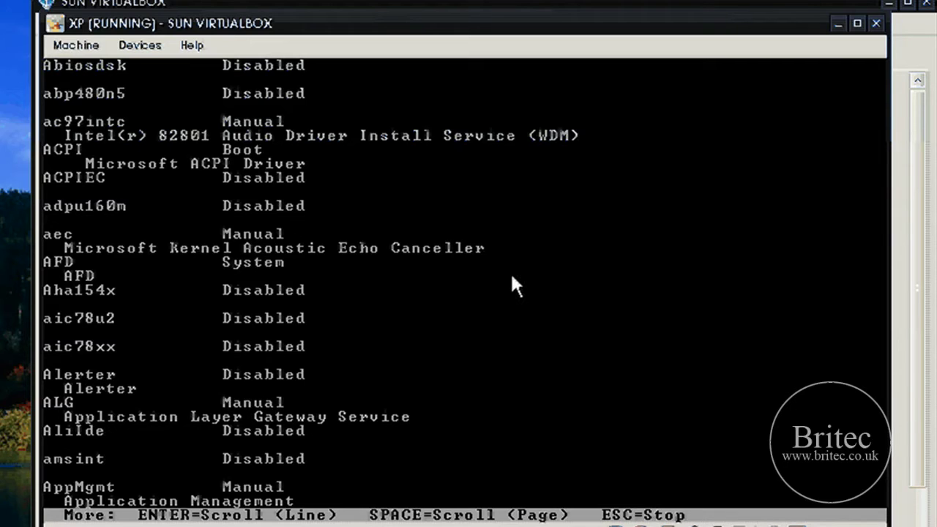
key(Return)
key(Return)
key(Return)
key(Return)
key(Return)
key(Return)
key(Return)
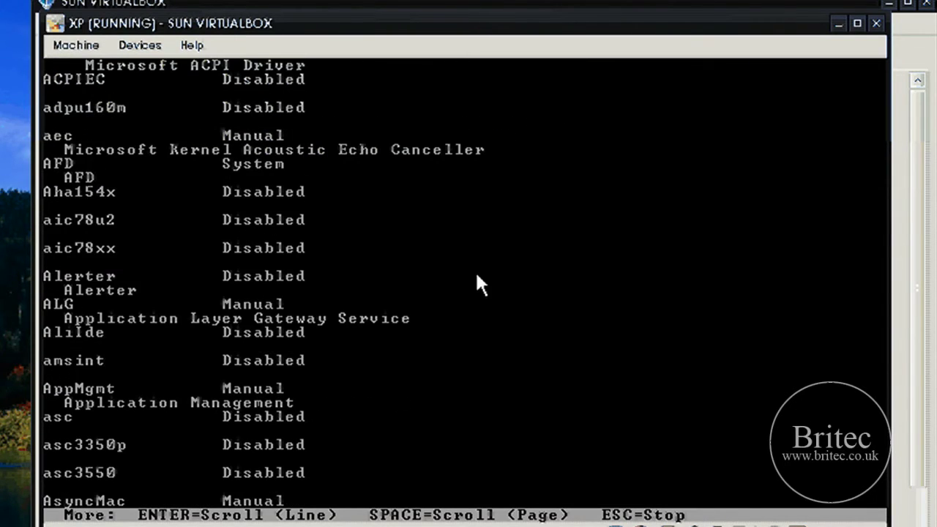
key(Return)
key(Return)
key(Return)
key(Return)
key(Return)
key(Return)
key(Return)
key(Return)
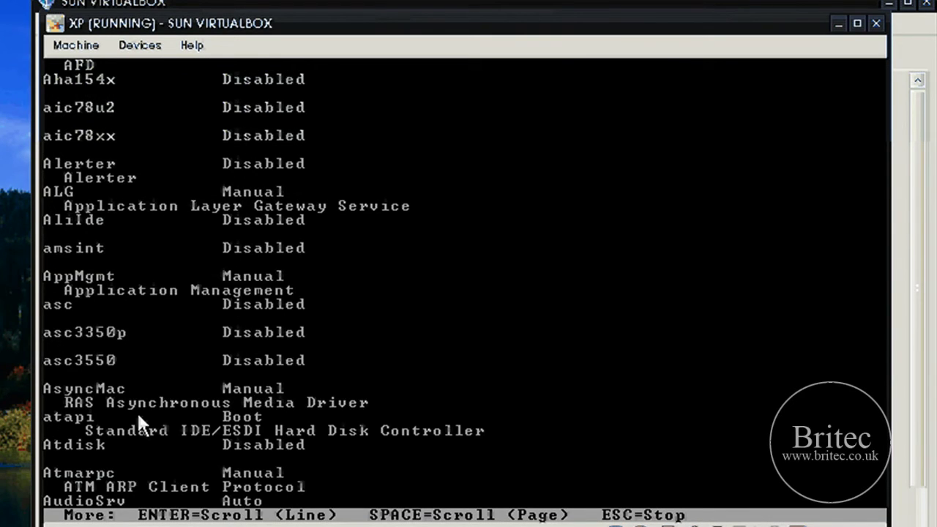
key(Return)
key(Return)
key(Return)
key(Return)
key(Return)
key(Return)
key(Return)
key(Return)
key(Return)
key(Return)
key(Return)
key(Return)
key(Return)
key(Return)
key(Return)
key(Return)
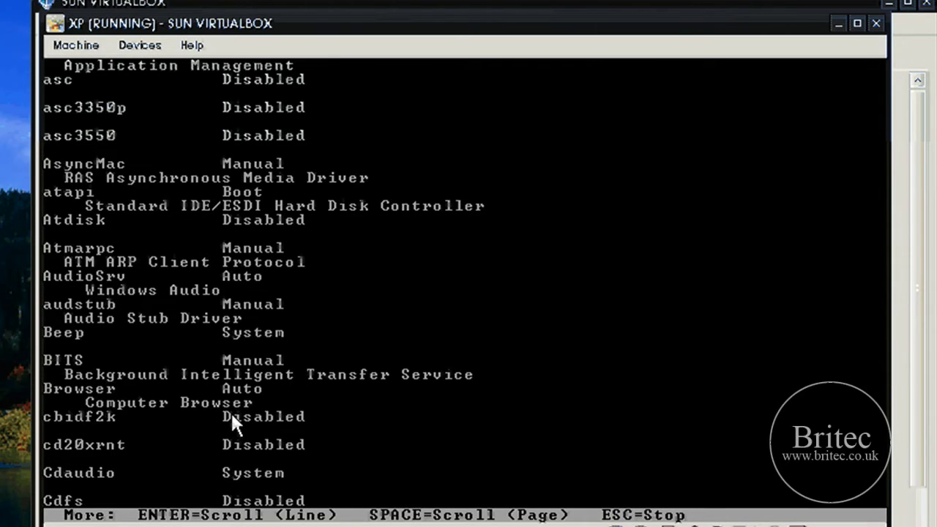
key(Return)
key(Return)
key(Return)
key(Return)
key(Return)
key(Return)
key(Return)
key(Return)
key(Return)
key(Return)
key(Return)
key(Return)
key(Return)
key(Return)
key(Return)
key(Return)
key(Return)
key(Return)
key(Return)
key(Return)
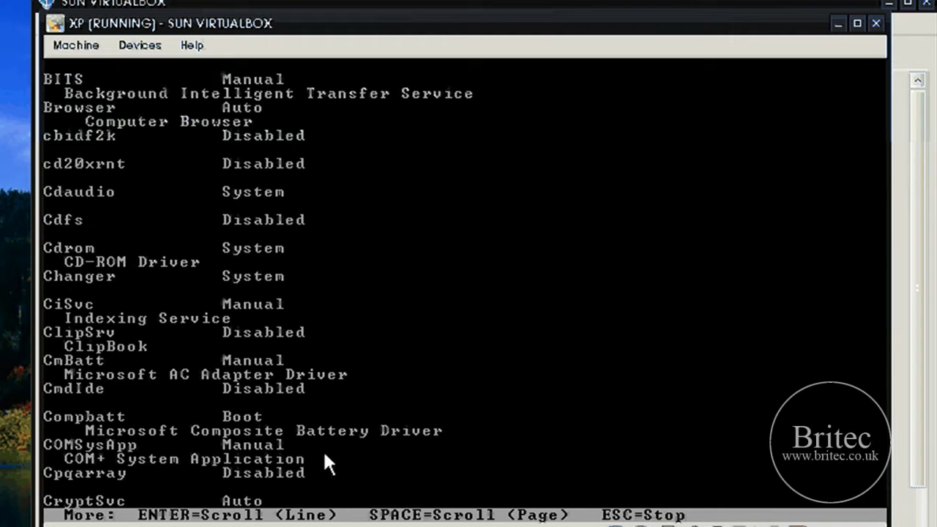
key(Return)
key(Return)
key(Return)
key(Return)
key(Return)
key(Return)
key(Return)
key(Return)
key(Return)
key(Return)
key(Return)
key(Return)
key(Return)
key(Return)
key(Return)
key(Return)
key(Return)
key(Return)
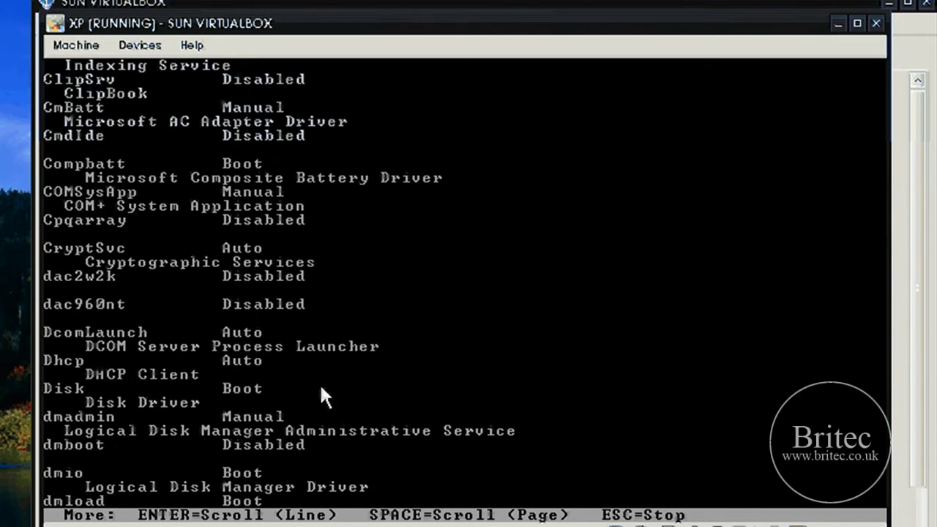
key(Return)
key(Return)
key(Return)
key(Return)
key(Return)
key(Return)
key(Return)
key(Return)
key(Return)
key(Return)
key(Return)
key(Return)
key(Return)
key(Return)
key(Return)
key(Return)
key(Return)
key(Return)
key(Return)
key(Return)
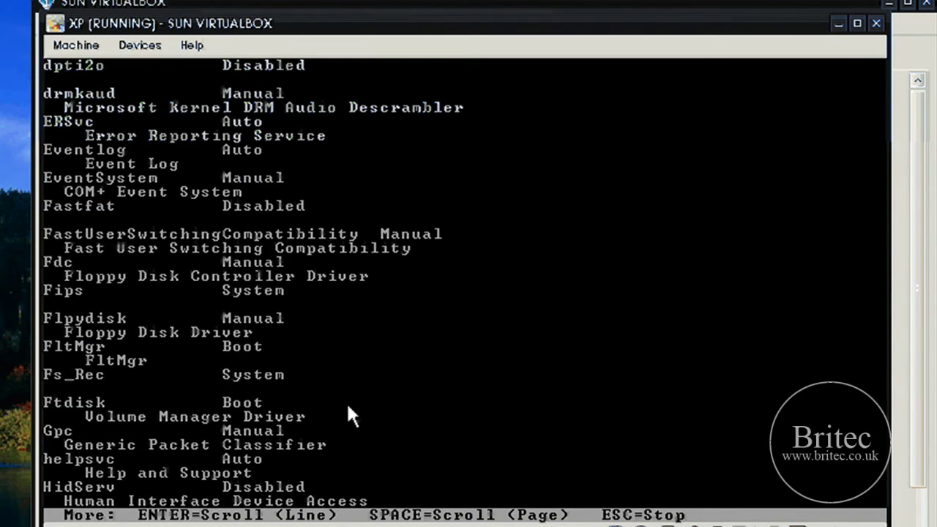
key(Return)
key(Return)
key(Return)
key(Return)
key(Return)
key(Return)
key(Return)
key(Return)
key(Return)
key(Return)
key(Return)
key(Return)
key(Return)
key(Return)
key(Return)
key(Return)
key(Return)
key(Return)
key(Return)
key(Return)
key(Return)
key(Return)
key(Return)
key(Return)
key(Return)
key(Return)
key(Return)
key(Return)
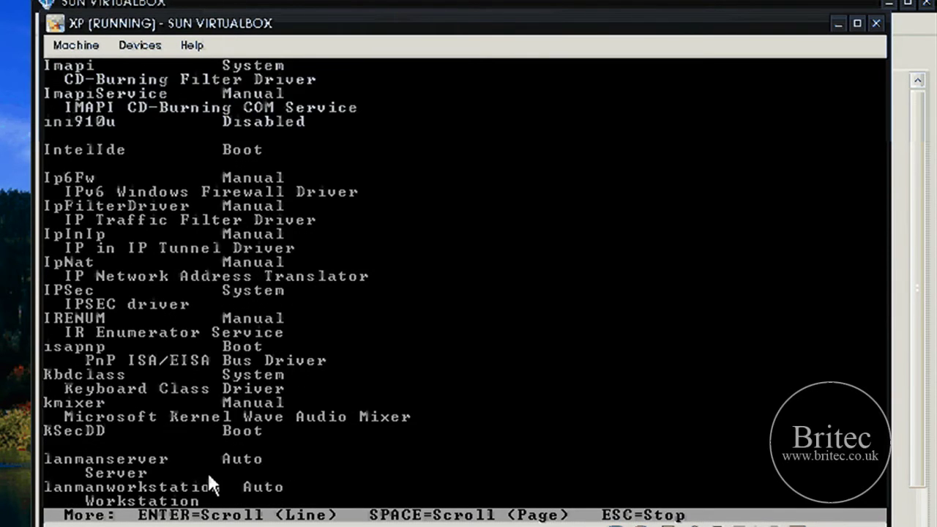
key(Return)
key(Return)
key(Return)
key(Return)
key(Return)
key(Return)
key(Return)
key(Return)
key(Return)
key(Return)
key(Return)
key(Return)
key(Return)
key(Return)
key(Return)
key(Return)
key(Return)
key(Return)
key(Return)
key(Return)
key(Return)
key(Return)
key(Return)
key(Return)
key(Return)
key(Return)
key(Return)
key(Return)
key(Return)
key(Return)
key(Return)
key(Return)
key(Return)
key(Return)
key(Return)
key(Return)
key(Return)
key(Return)
key(Return)
key(Return)
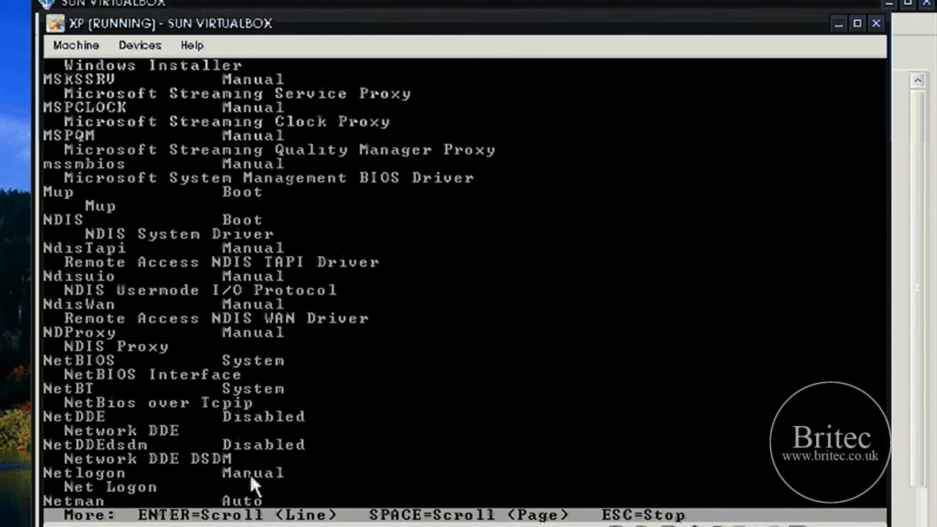
key(Return)
key(Return)
key(Return)
key(Return)
key(Return)
key(Return)
key(Return)
key(Return)
key(Return)
key(Return)
key(Return)
key(Return)
key(Return)
key(Return)
key(Return)
key(Return)
key(Return)
key(Return)
key(Return)
key(Return)
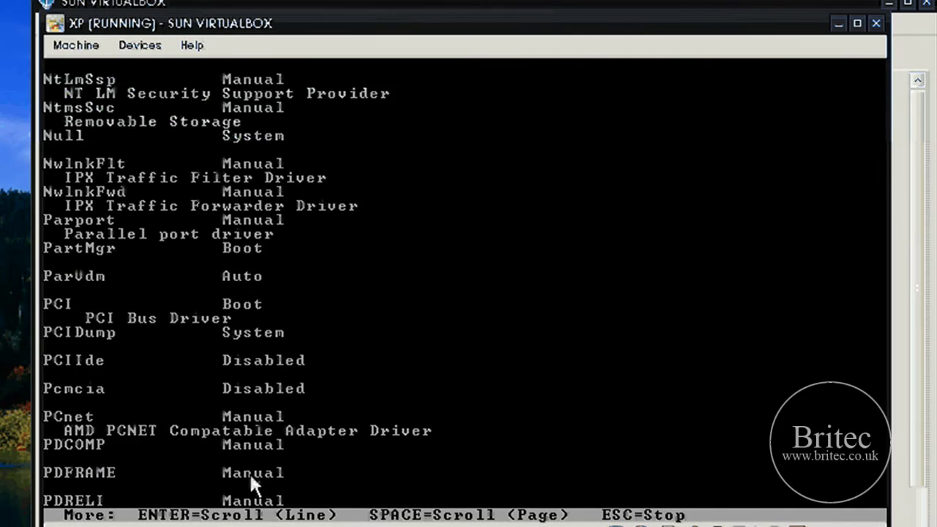
key(Return)
key(Return)
key(Return)
key(Return)
key(Return)
key(Return)
key(Return)
key(Return)
key(Return)
key(Return)
key(Return)
key(Return)
key(Return)
key(Return)
key(Return)
key(Return)
key(Return)
key(Return)
key(Return)
key(Return)
key(Return)
key(Return)
key(Return)
key(Return)
key(Return)
key(Return)
key(Return)
key(Return)
key(Return)
key(Return)
key(Return)
key(Return)
key(Return)
key(Return)
key(Return)
key(Return)
key(Return)
key(Return)
key(Return)
key(Return)
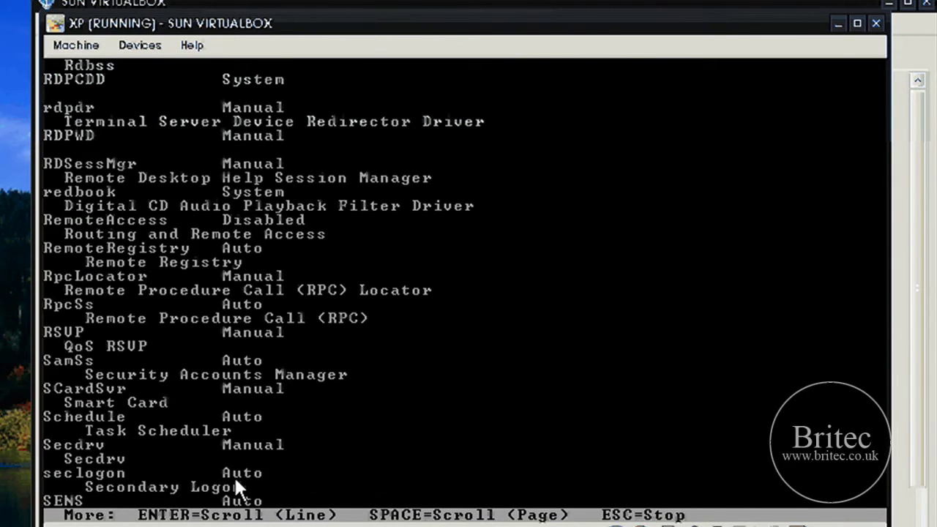
key(Return)
key(Return)
key(Return)
key(Return)
key(Return)
key(Return)
key(Return)
key(Return)
key(Return)
key(Return)
key(Return)
key(Return)
key(Return)
key(Return)
key(Return)
key(Return)
key(Return)
key(Return)
key(Return)
key(Return)
key(Return)
key(Return)
key(Return)
key(Return)
key(Return)
key(Return)
key(Return)
key(Return)
key(Return)
key(Return)
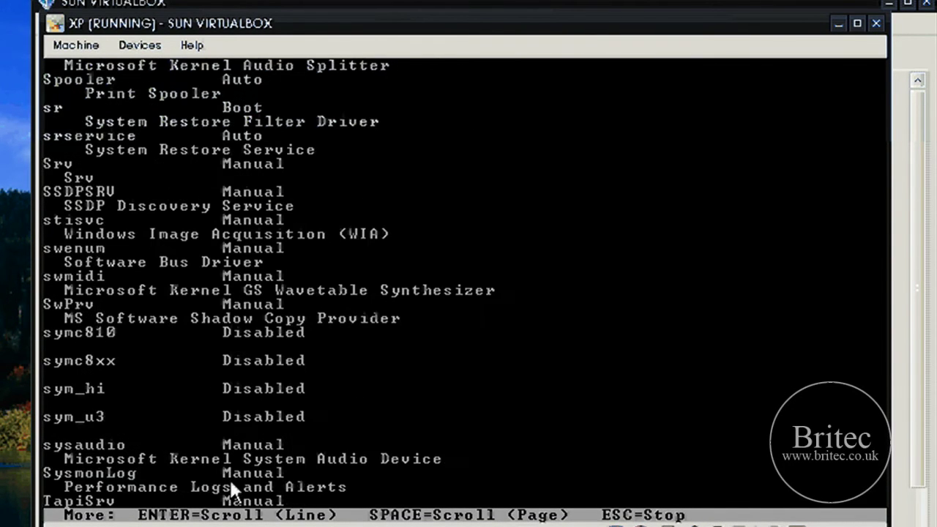
key(Return)
key(Return)
key(Return)
key(Return)
key(Return)
key(Return)
key(Return)
key(Return)
key(Return)
key(Return)
key(Return)
key(Return)
key(Return)
key(Return)
key(Return)
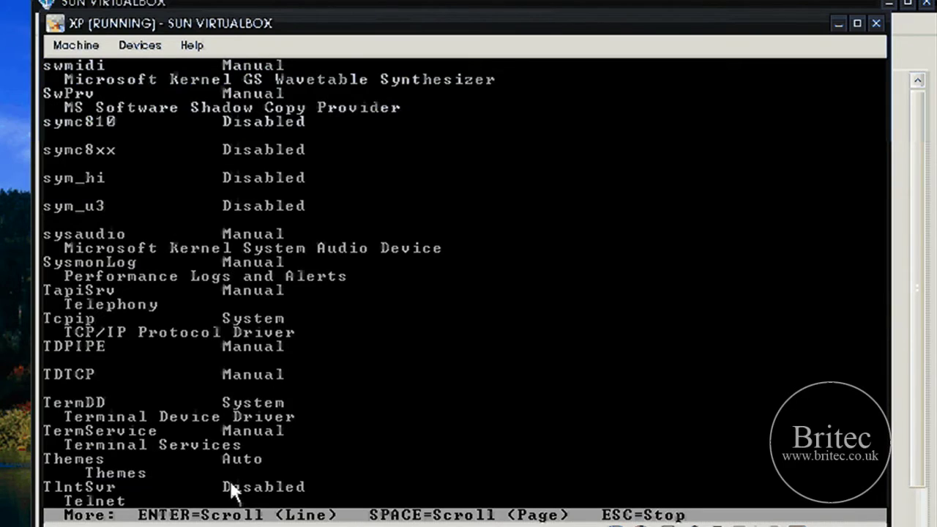
key(Return)
key(Return)
key(Return)
key(Return)
key(Return)
key(Return)
key(Return)
key(Return)
key(Return)
key(Return)
key(Return)
key(Return)
key(Return)
key(Return)
key(Return)
key(Return)
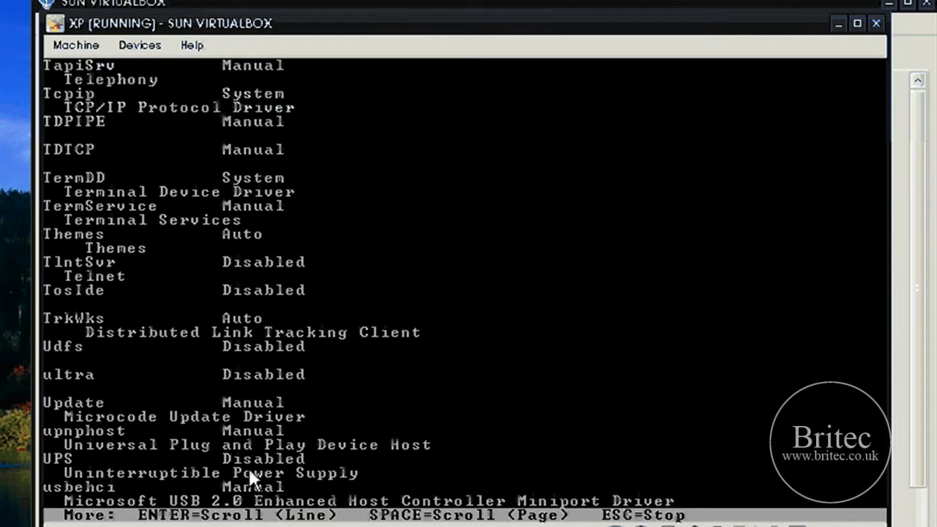
Page past UPS to the end of the list at xmlprov, back at the prompt
key(Return)
key(Return)
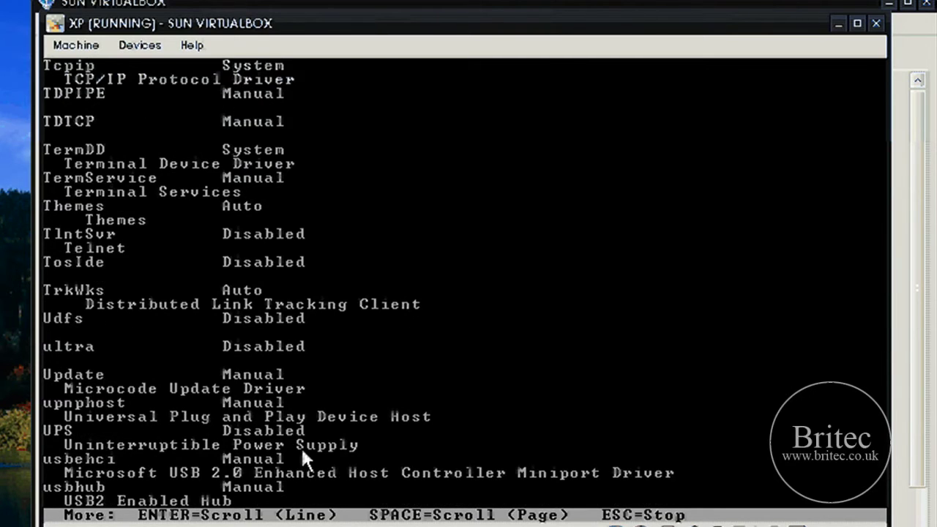
key(Return)
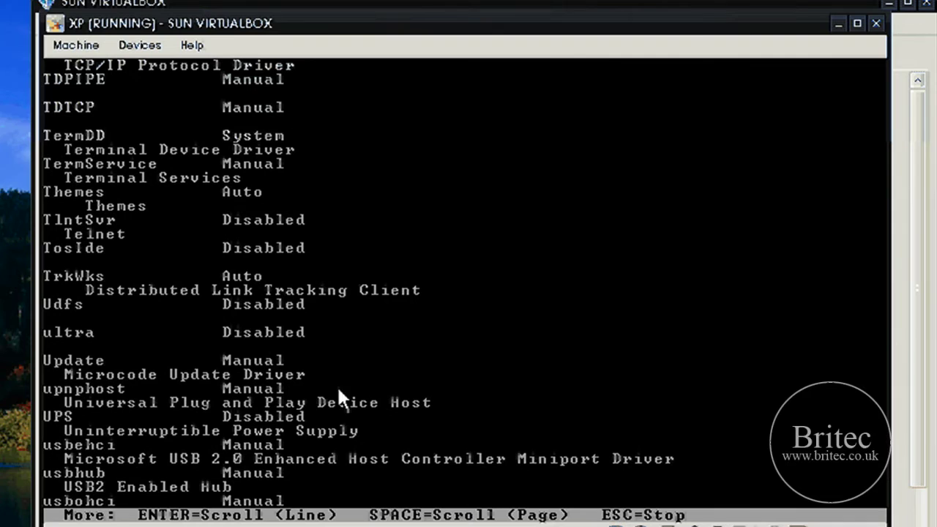
key(Return)
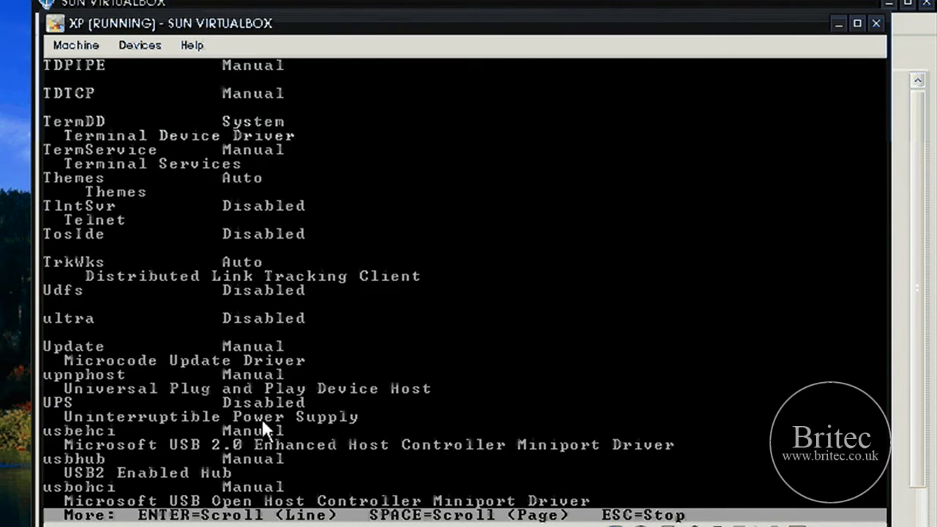
key(Return)
key(Return)
key(Return)
key(Return)
key(Return)
key(Return)
key(Return)
key(Return)
key(Return)
key(Return)
key(Return)
key(Return)
key(Return)
key(Return)
key(Return)
key(Return)
key(Return)
key(Return)
key(Return)
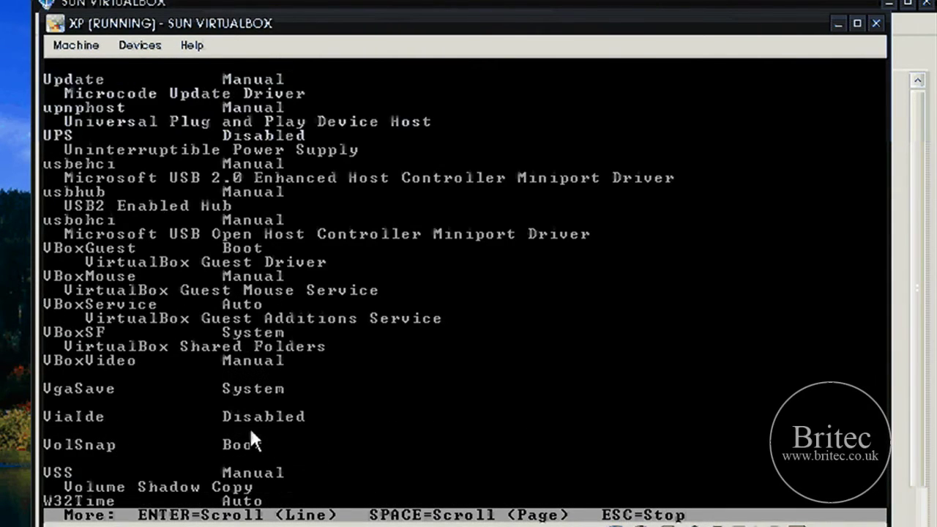
key(Return)
key(Return)
key(Return)
key(Return)
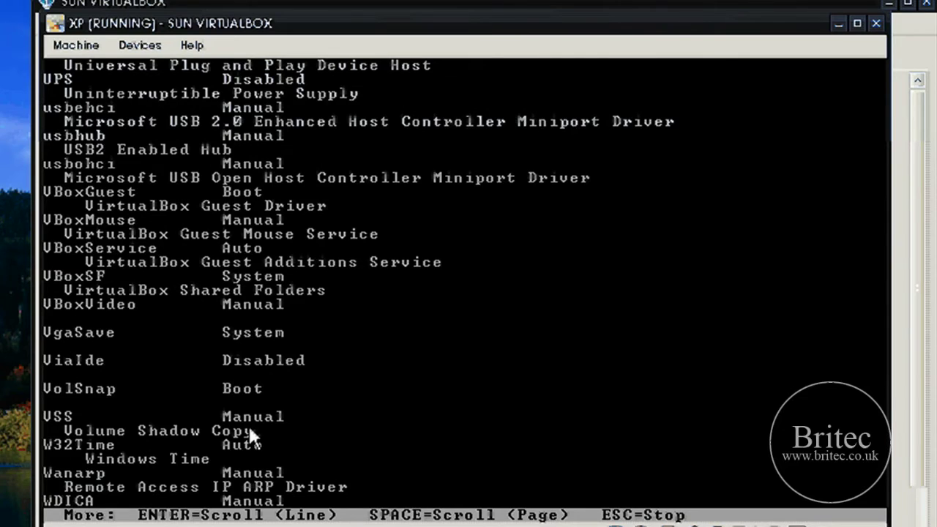
key(Return)
key(Return)
key(Return)
key(Return)
key(Return)
key(Return)
key(Return)
key(Return)
key(Return)
key(Return)
key(Return)
key(Return)
key(Return)
key(Return)
key(Return)
key(Return)
key(Return)
key(Return)
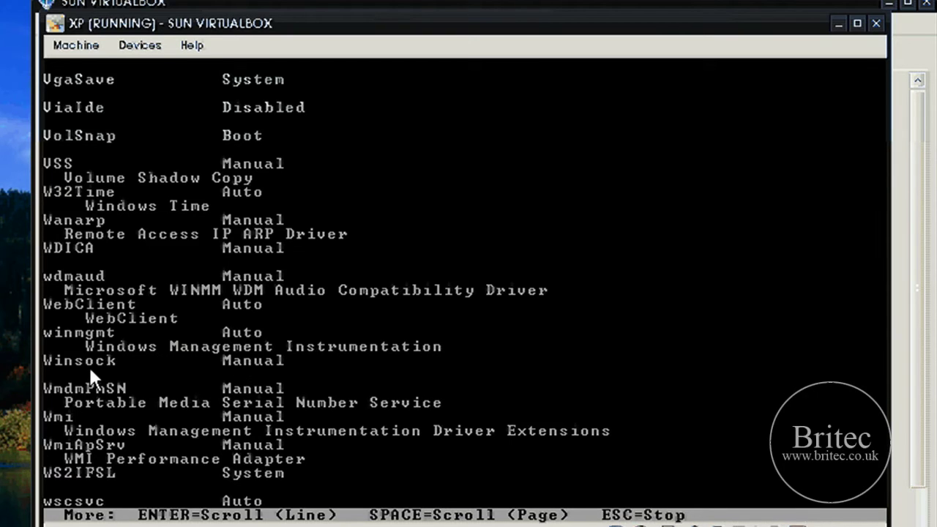
key(Return)
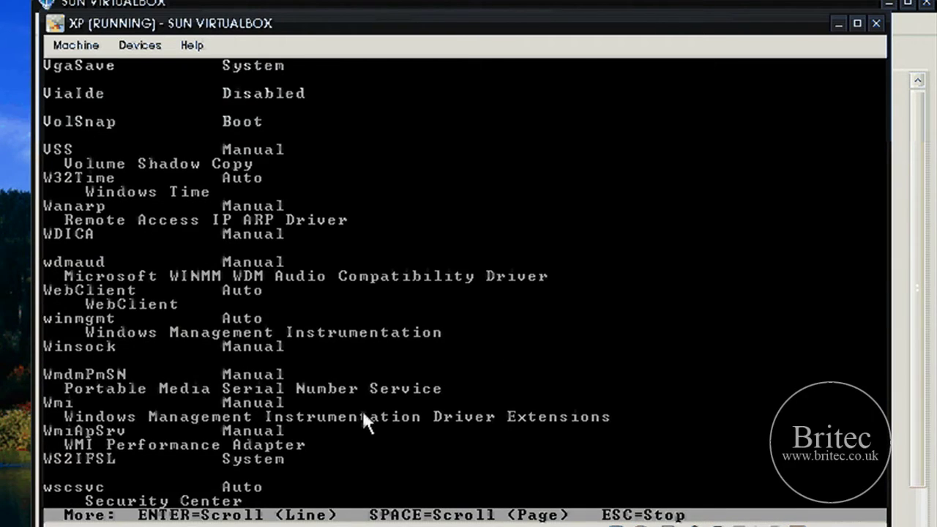
key(Return)
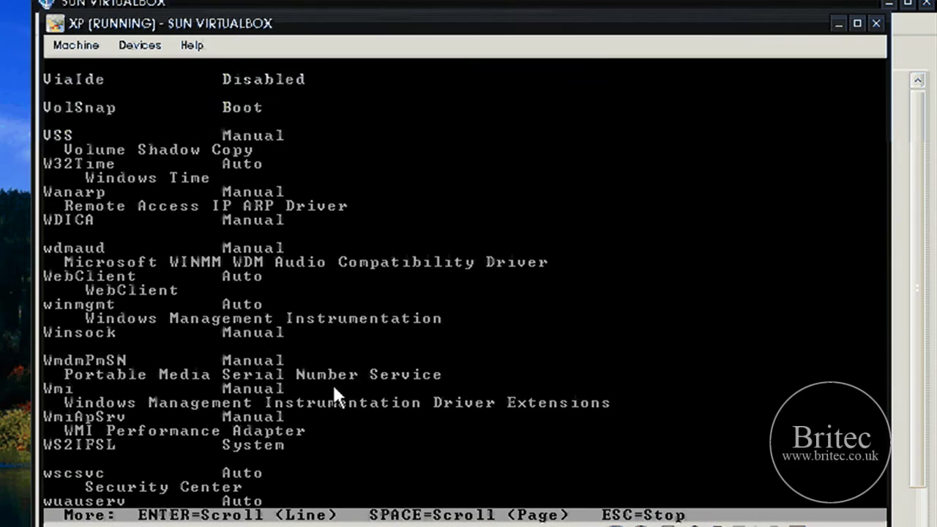
key(Return)
key(Return)
key(Return)
key(Return)
key(Return)
key(Return)
key(Return)
key(Return)
key(Return)
key(Return)
key(Return)
key(Return)
key(Return)
key(Return)
key(Return)
key(Return)
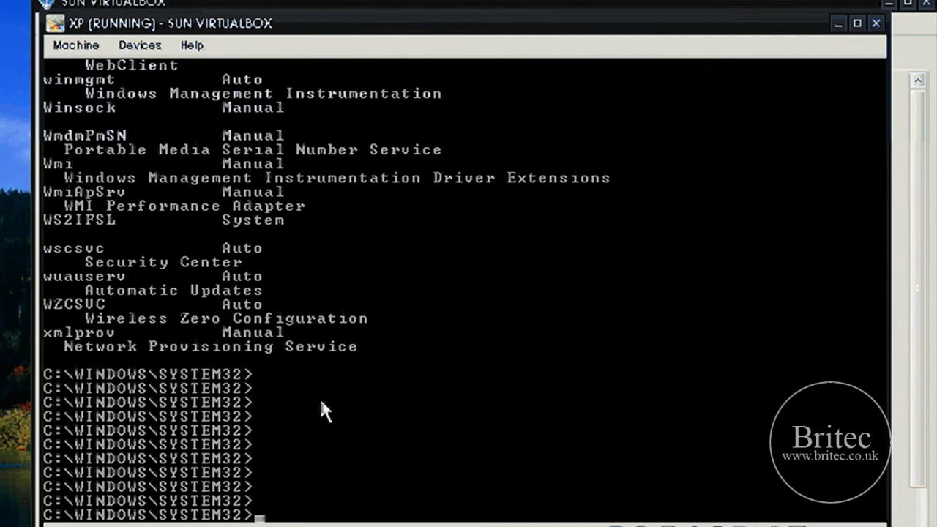
key(Return)
key(Return)
key(Return)
key(Return)
key(Return)
key(Return)
key(Return)
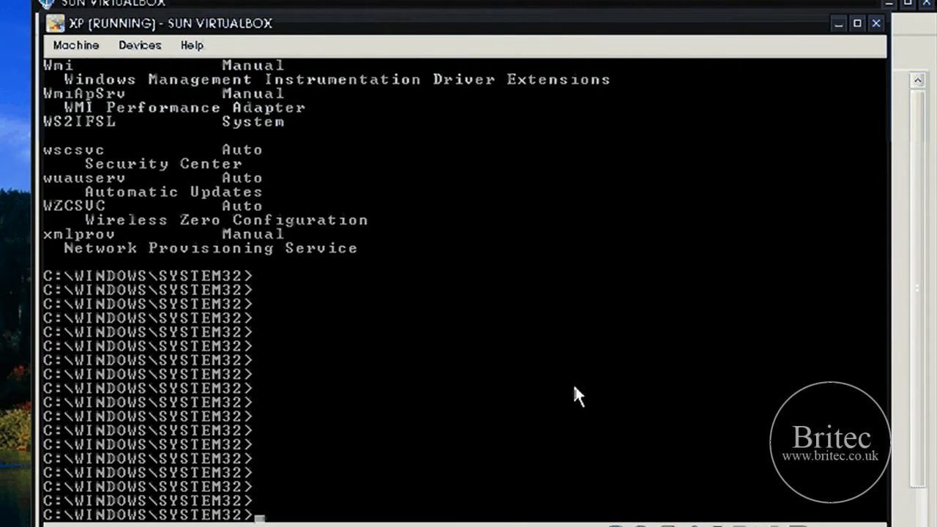
Try 'disable Winshock', which fails because the service isn't found in the registry
text(disable W)
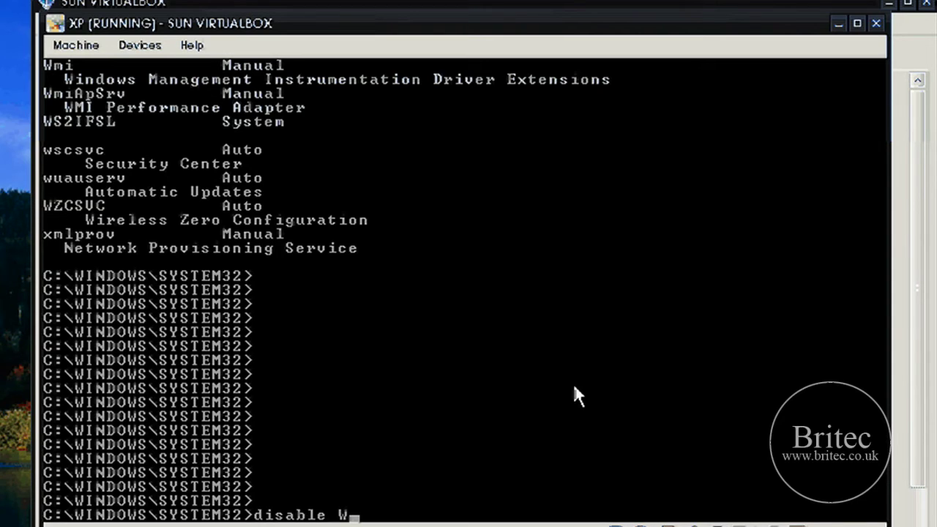
text(inshock)
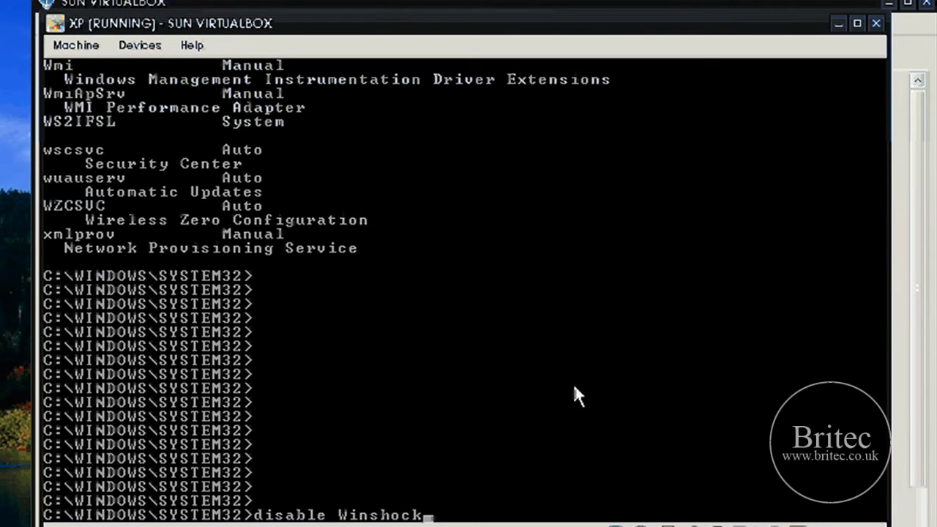
key(Return)
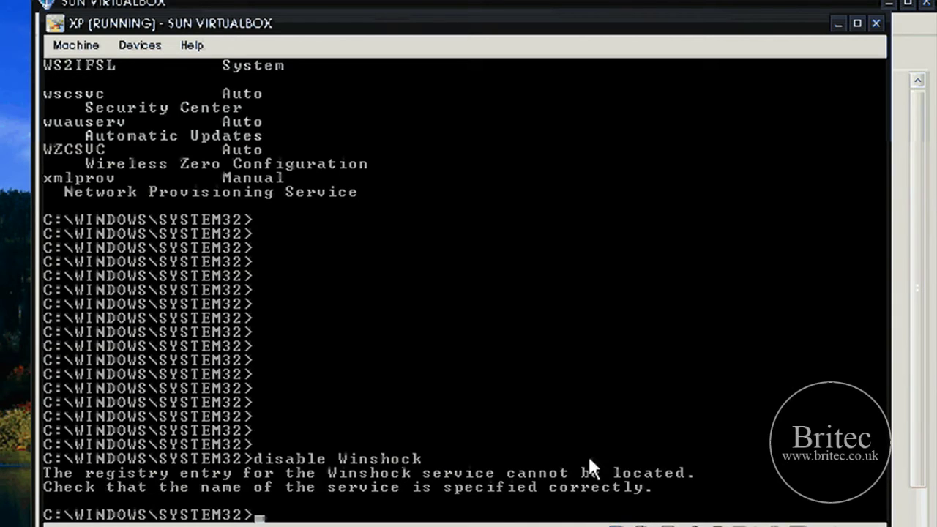
text(disable)
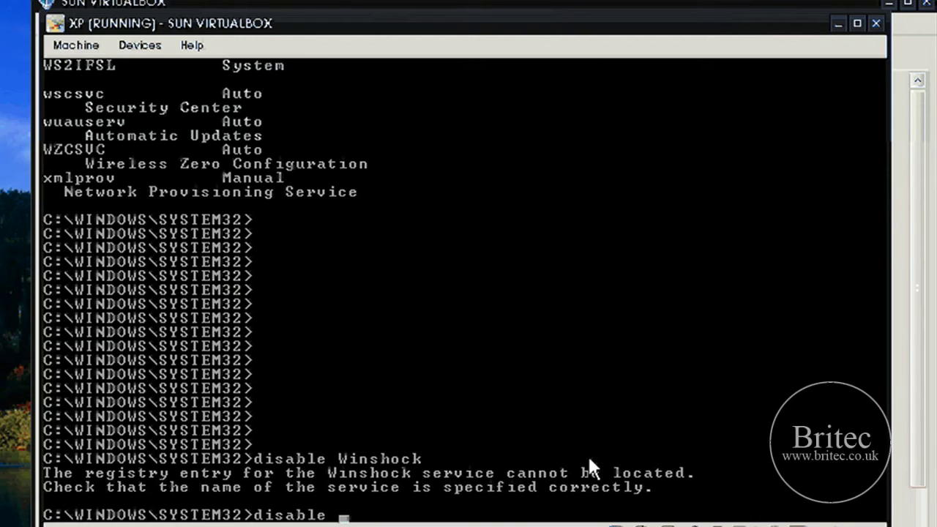
text( WZC)
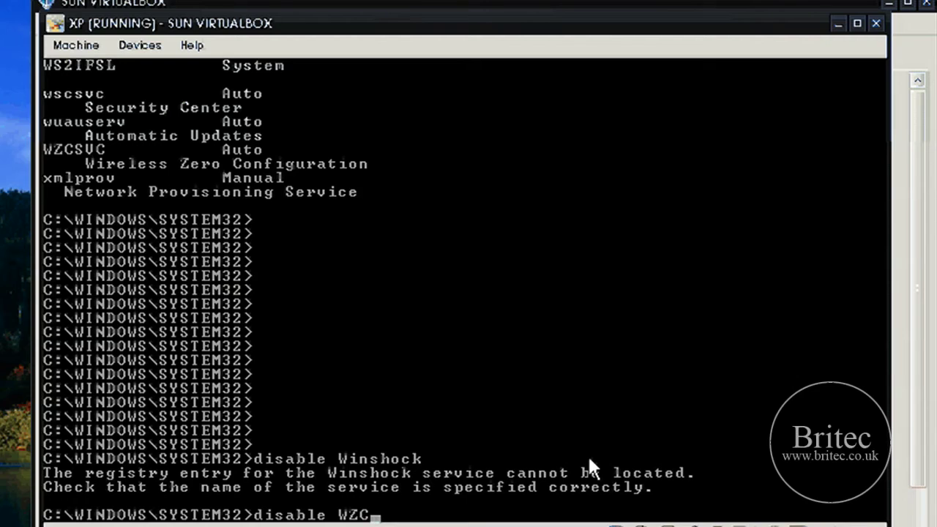
text(SV)
Run 'disable WZCSVC' to set Wireless Zero Configuration to SERVICE_DISABLED
text(C)
key(Return)
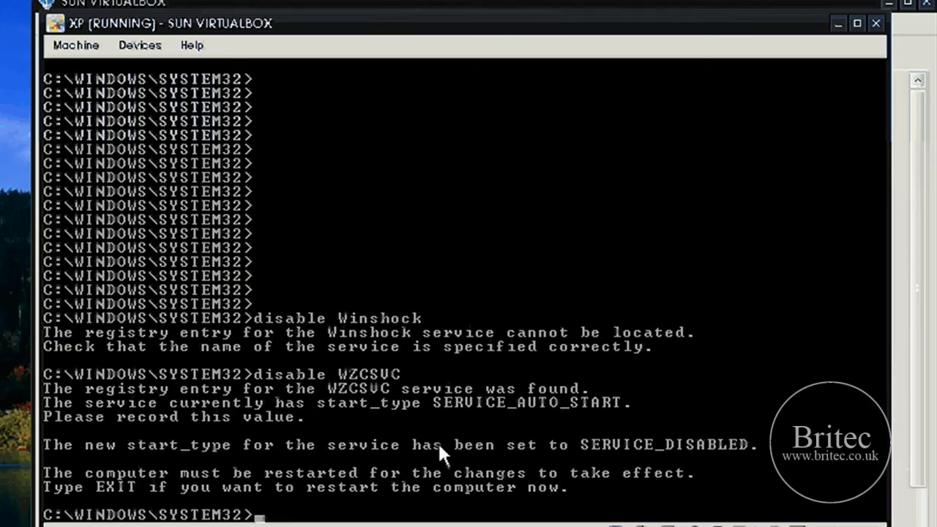
Run 'Enable Ups Service_Auto_Start' so UPS starts automatically, then move the VM window slightly lower
text(Enable)
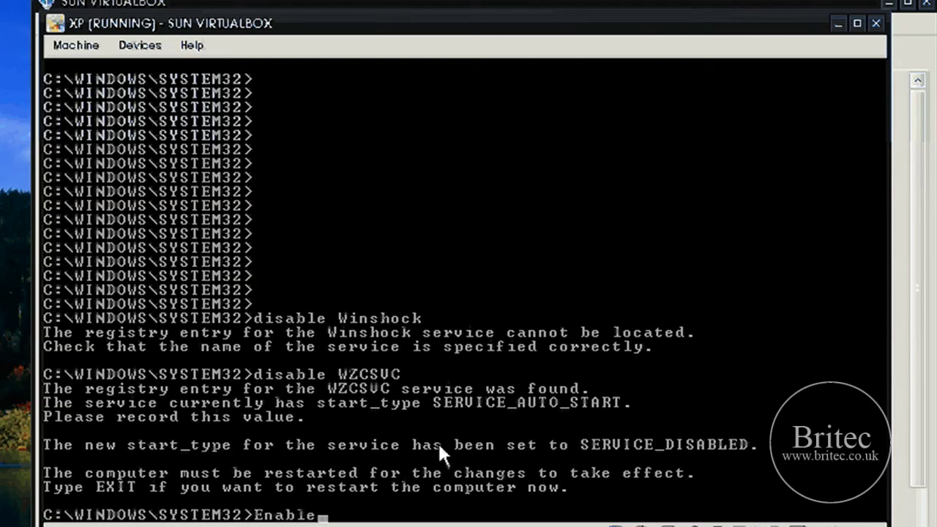
text( Ups )
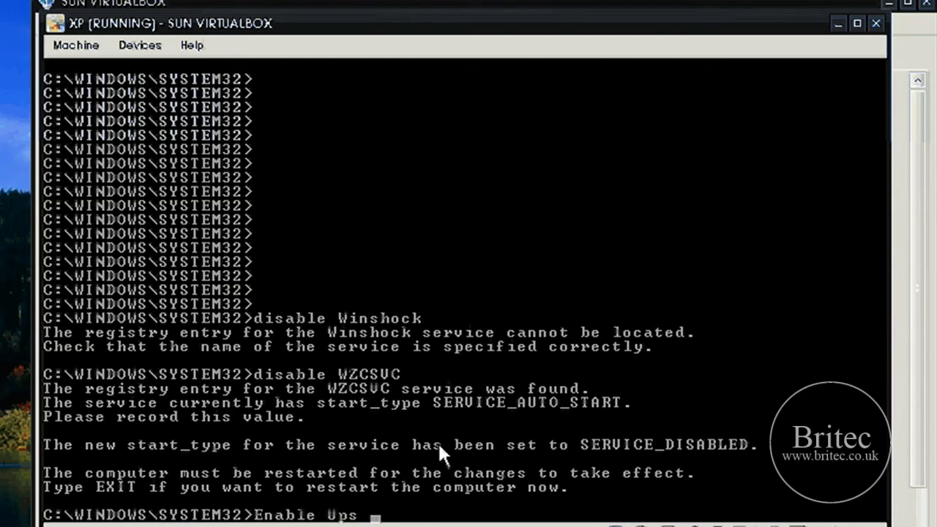
text(Service)
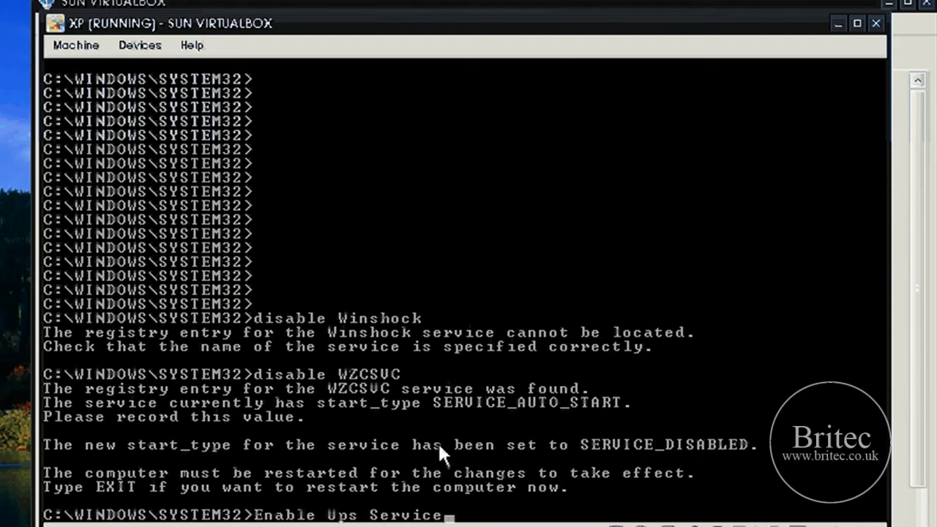
text(_Auto_)
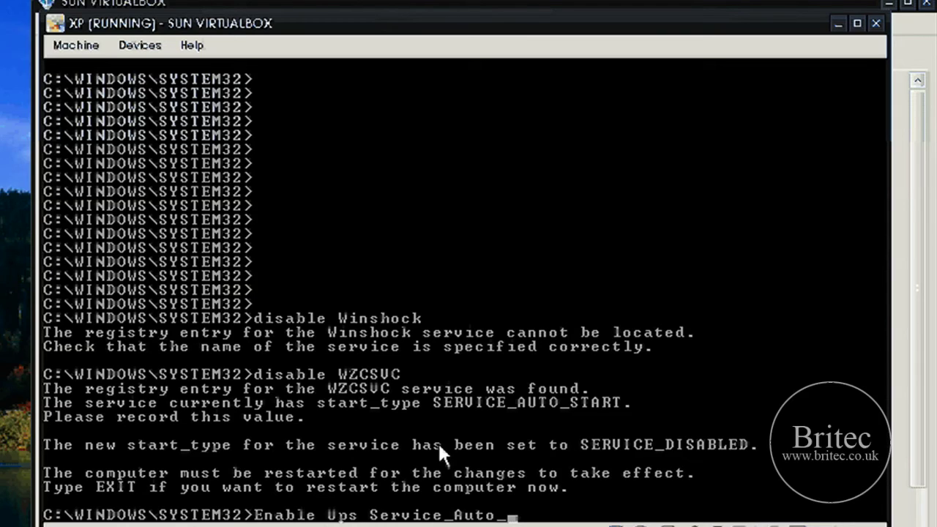
text(Start)
key(Return)
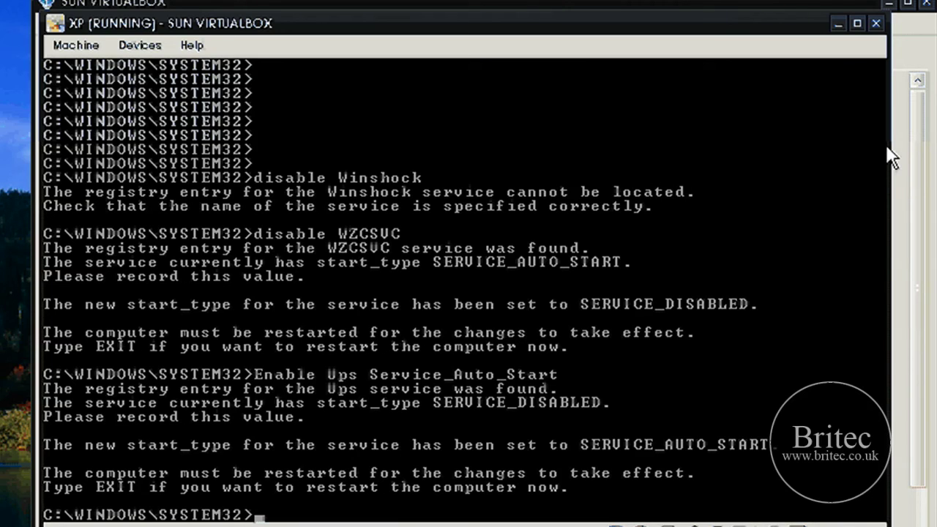
mouse_move(374, 14)
mouse_down()
mouse_move(379, 60)
mouse_move(368, 22)
mouse_up()
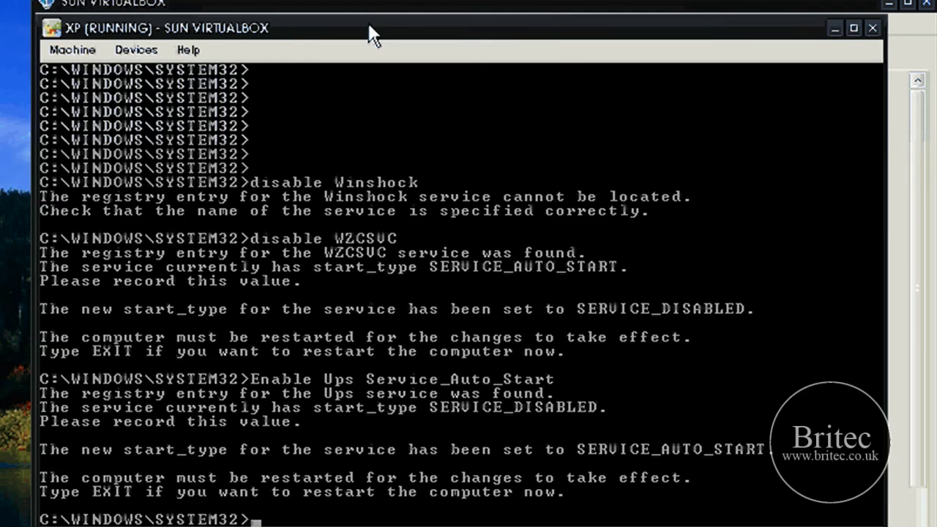